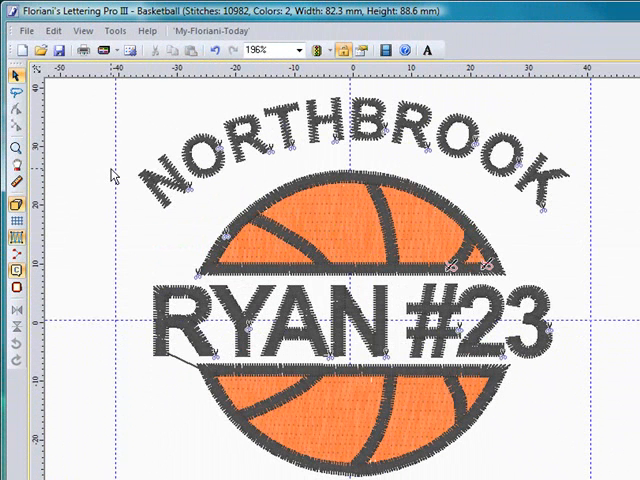
Start the Save2Sew fabric wizard, cancel it, then start it again for the Basketball design.
left_click(25, 30)
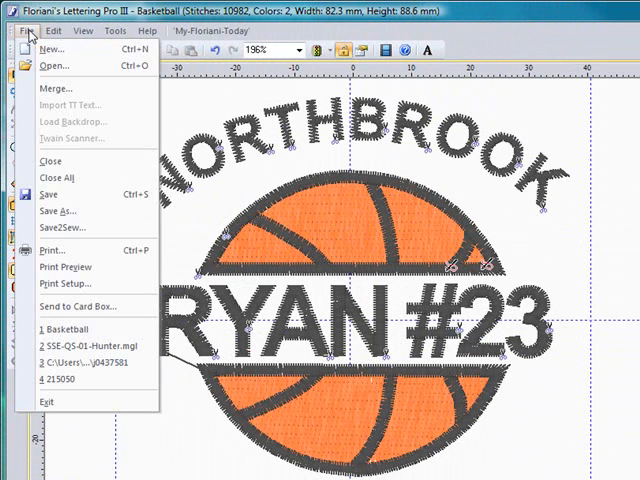
left_click(63, 228)
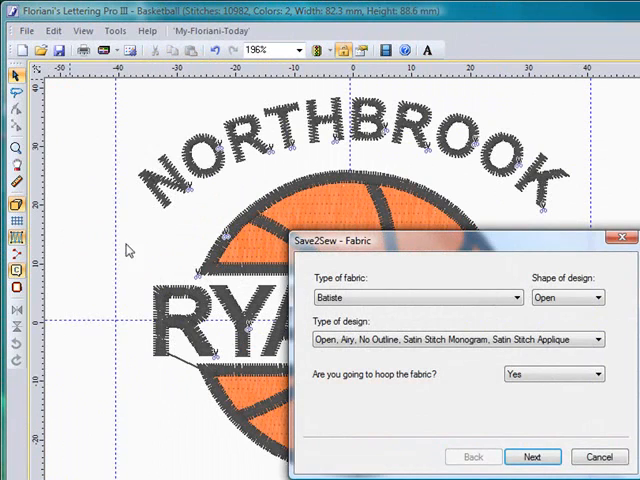
left_click_drag(386, 238, 232, 152)
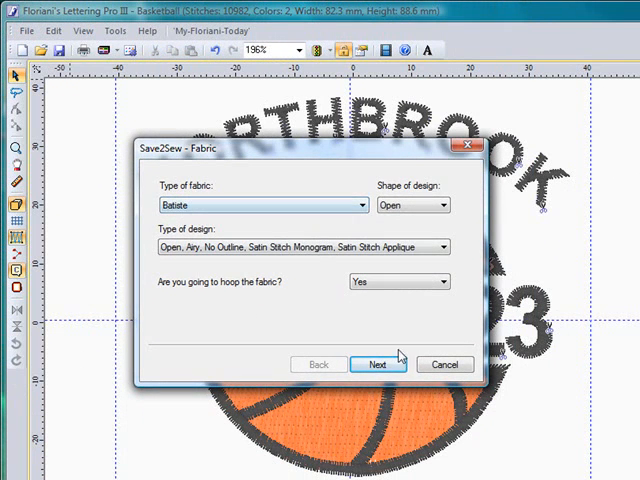
left_click(433, 367)
left_click(26, 30)
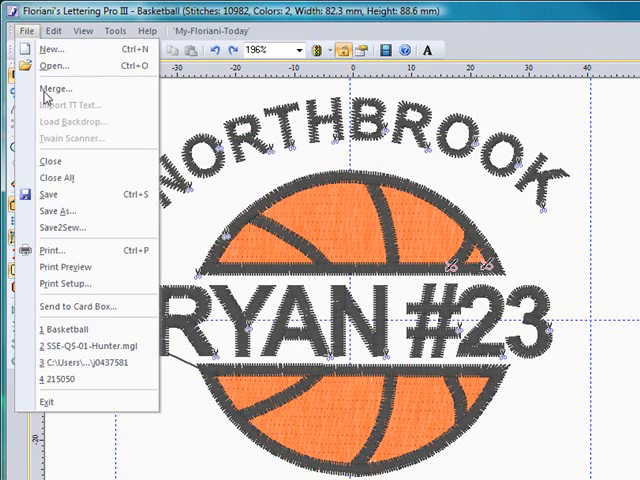
left_click(64, 228)
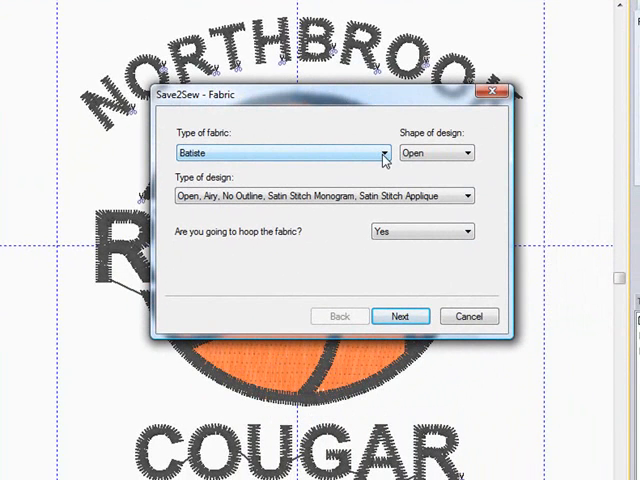
Choose Knit - Tshirt as the fabric type in the Save2Sew Fabric step.
left_click(384, 155)
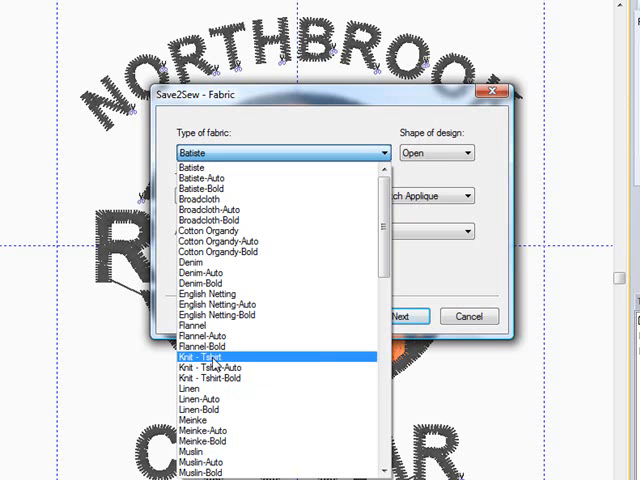
left_click(213, 358)
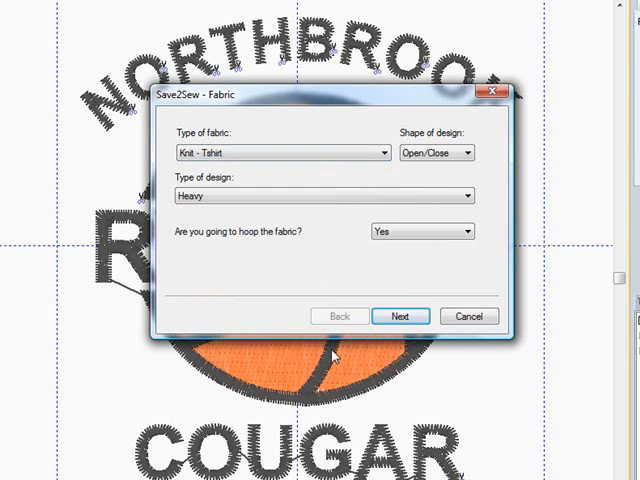
Apply the knit density, underlay and pull compensation settings to the design and confirm.
left_click(405, 320)
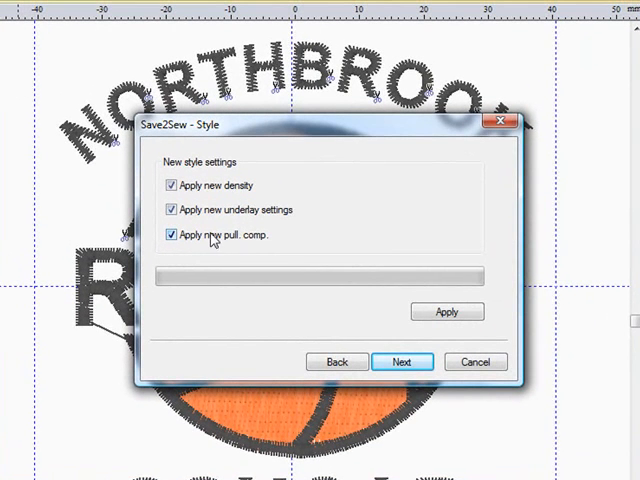
left_click(447, 313)
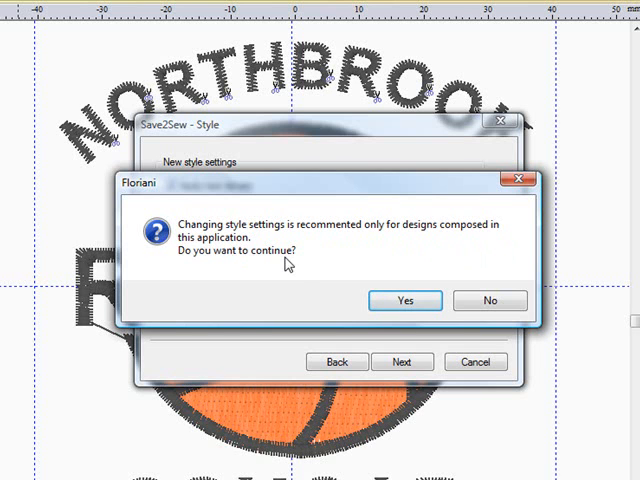
left_click(393, 304)
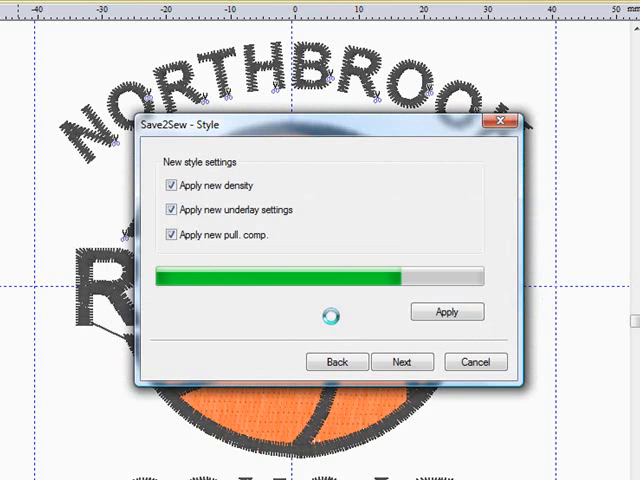
Pass the Save2Sew Print step and finish the wizard, reaching the Save As dialog.
left_click(402, 364)
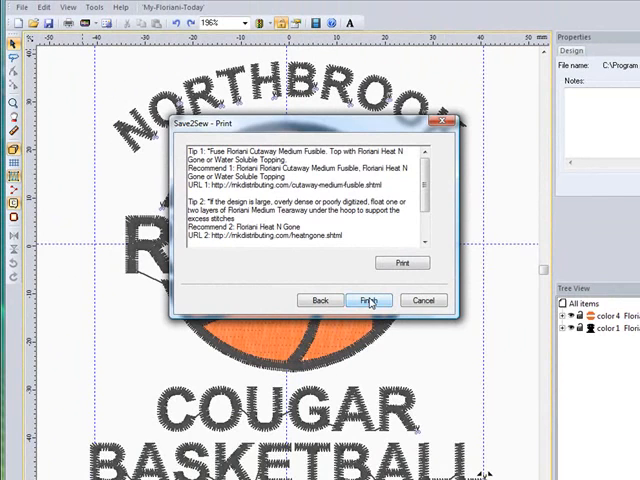
left_click(369, 302)
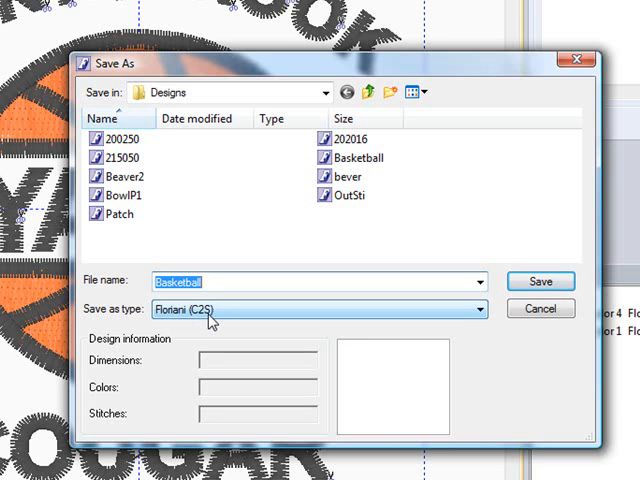
Review the file formats, keep Floriani (C2S), and cancel saving.
left_click(472, 314)
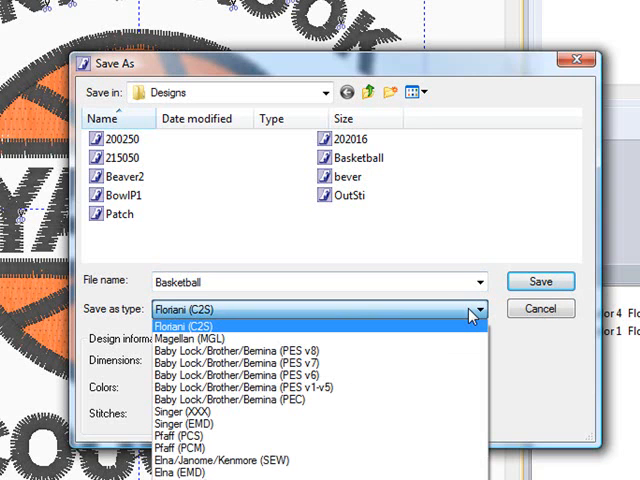
left_click(472, 314)
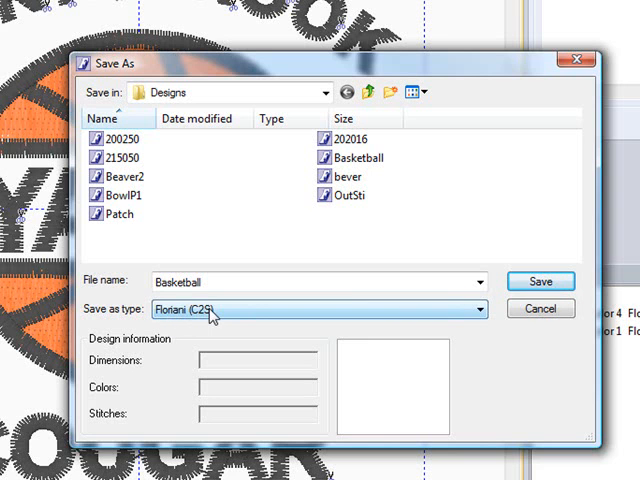
left_click(541, 310)
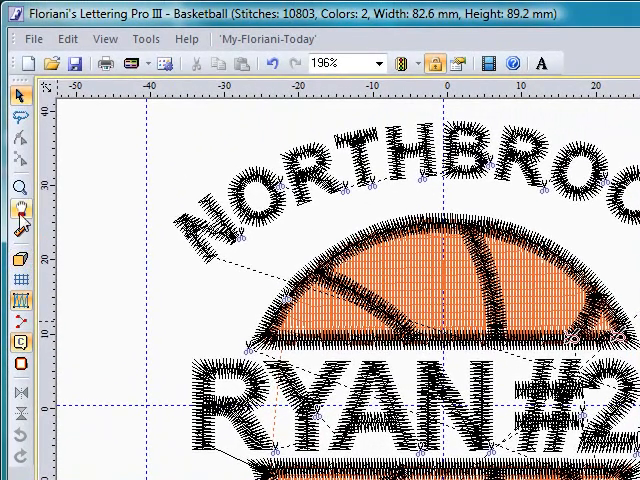
Zoom in on the letters NOR to inspect the satin stitches, then return to selecting.
left_click(20, 187)
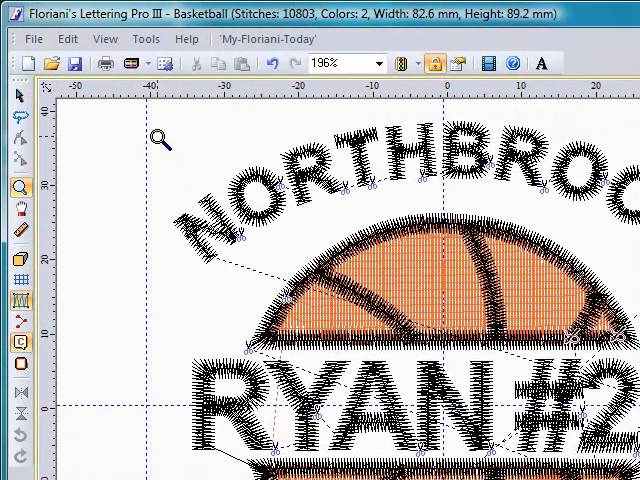
left_click_drag(160, 140, 391, 272)
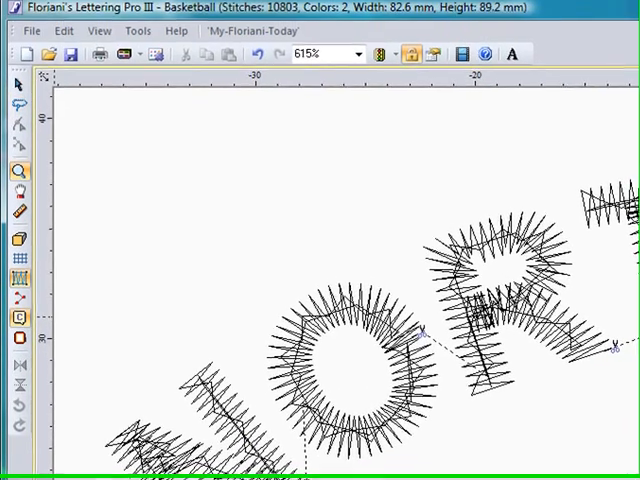
left_click(19, 91)
Deselect the lettering, fit the whole design to view and render stitches in 3D.
left_click(249, 418)
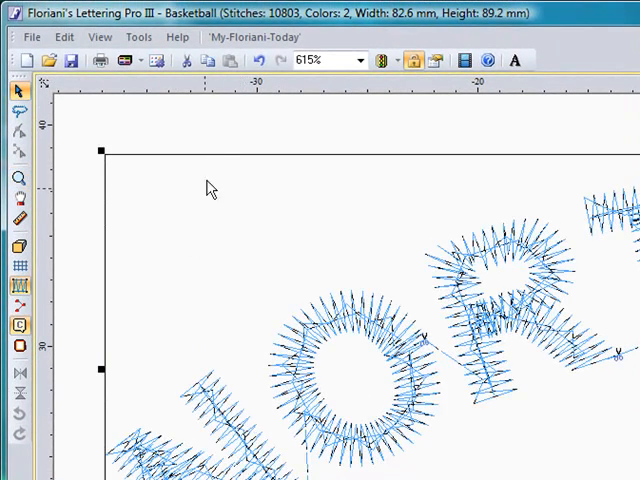
left_click(224, 136)
left_click(361, 61)
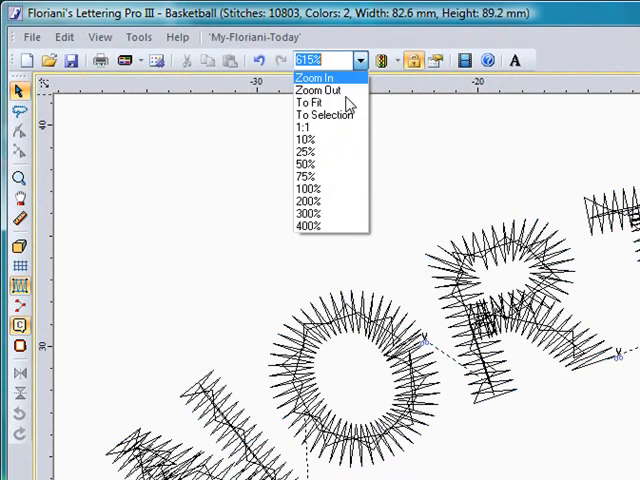
left_click(345, 105)
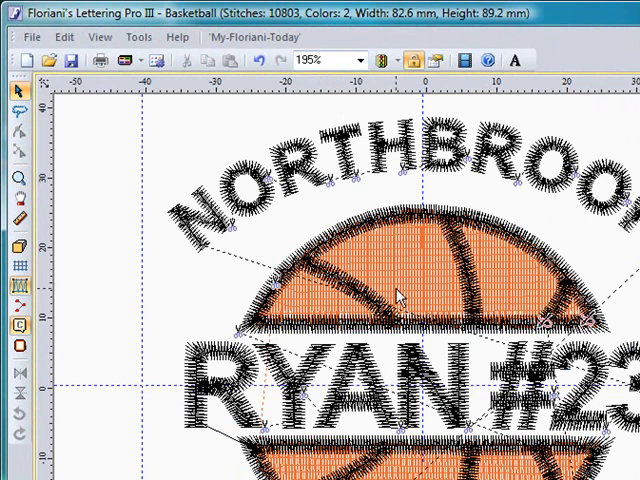
left_click(19, 250)
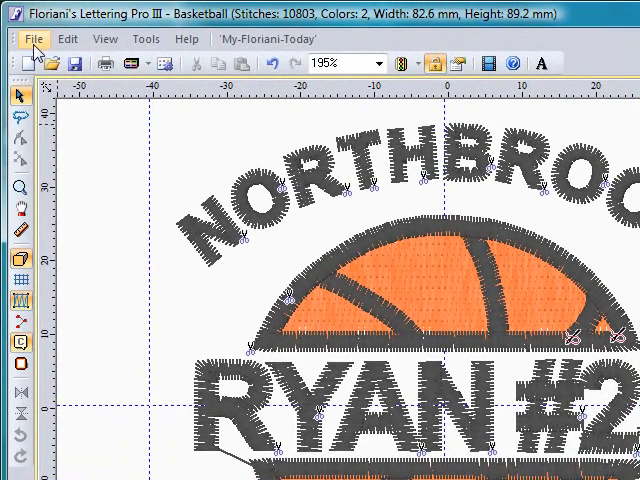
Save the design under the new name Basketball_2 in Floriani (C2S) format.
left_click(34, 40)
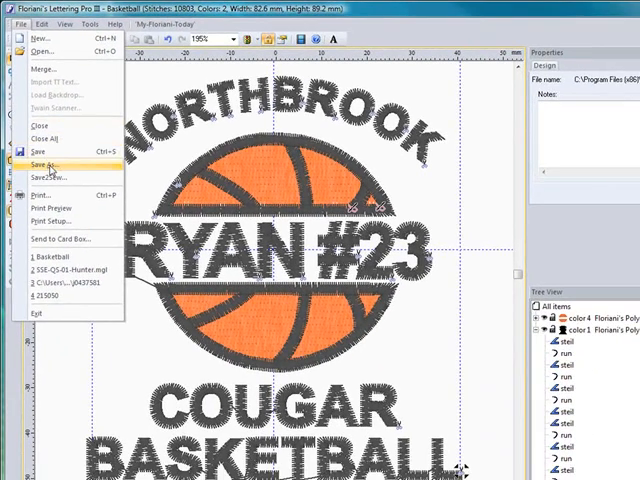
left_click(48, 165)
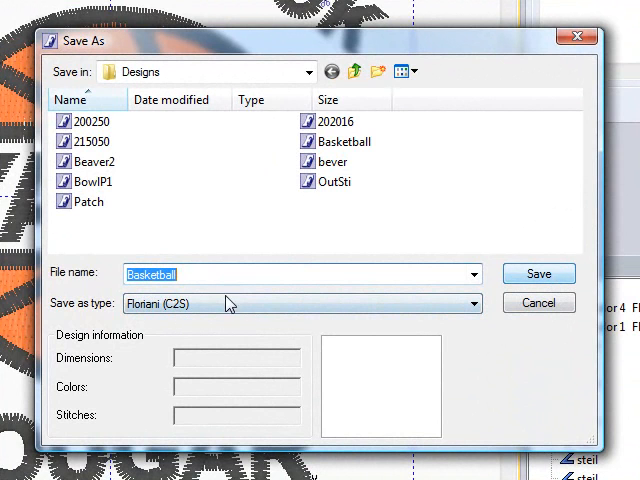
left_click(204, 274)
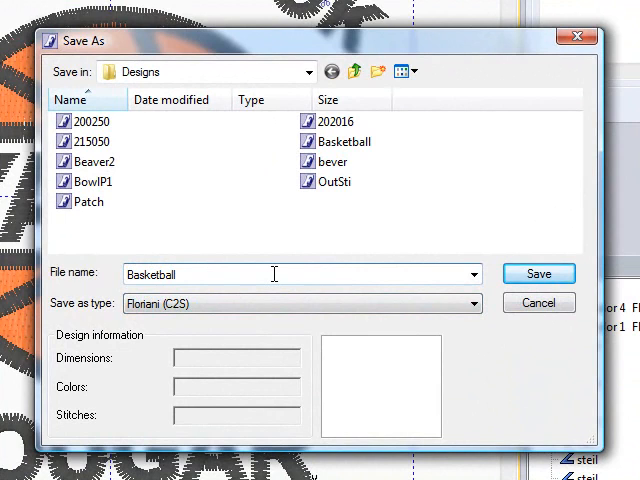
type("_2")
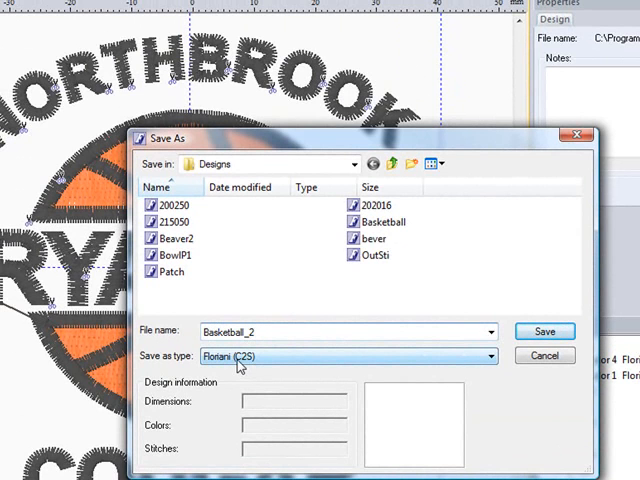
left_click(543, 334)
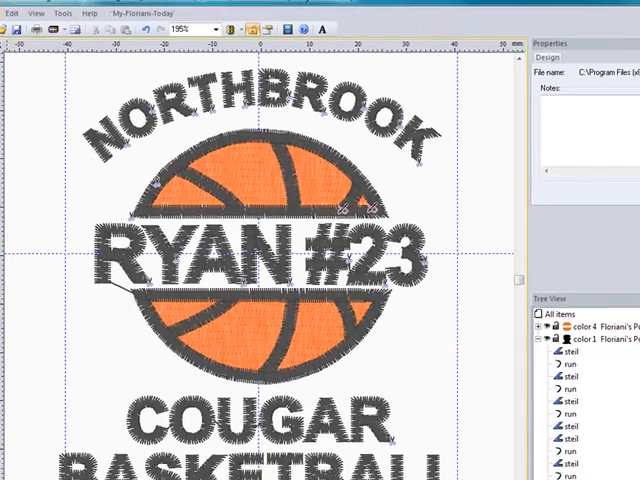
Save another copy of Basketball_2 in Baby Lock/Brother/Bernina (PES v6) format.
left_click(20, 24)
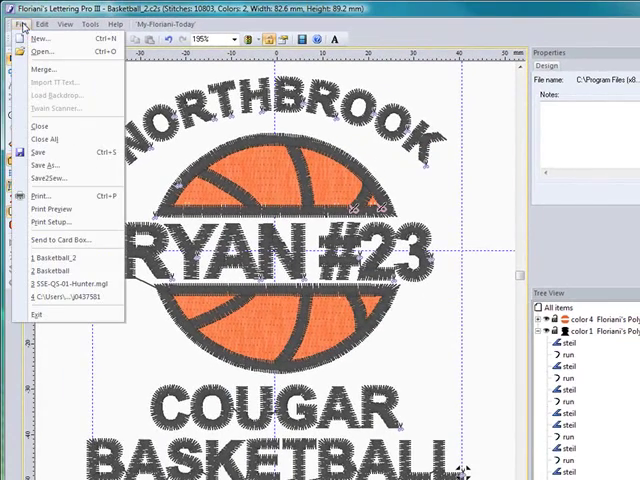
left_click(52, 168)
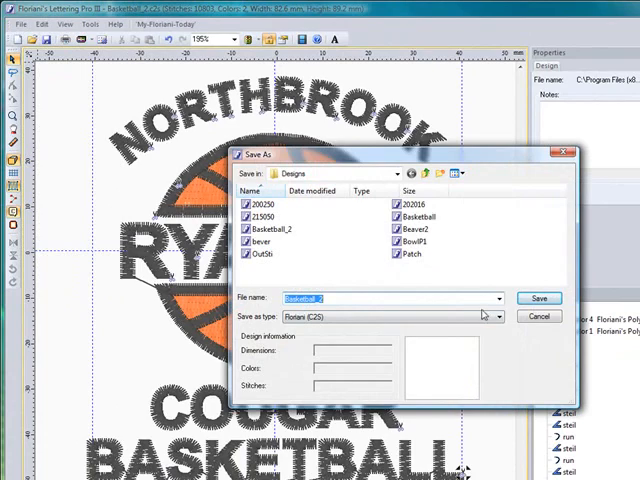
left_click(499, 317)
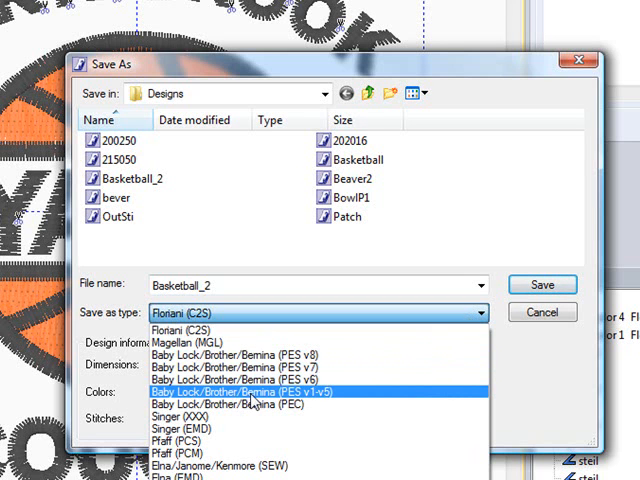
left_click(300, 381)
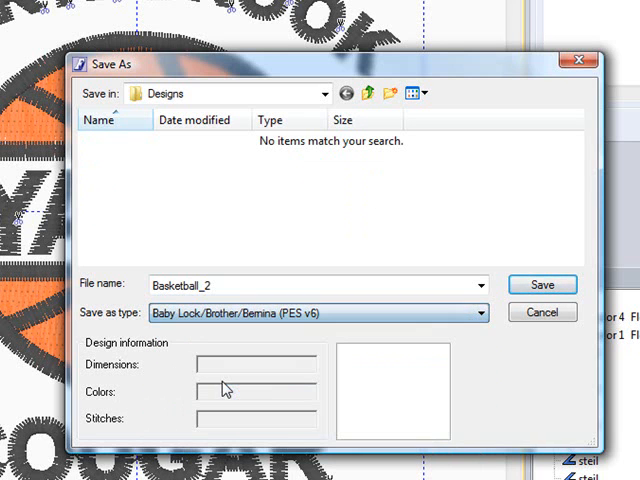
left_click(540, 287)
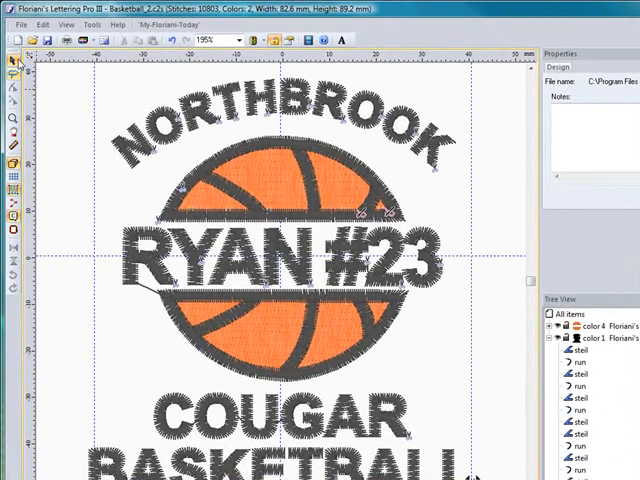
left_click(21, 24)
left_click(43, 167)
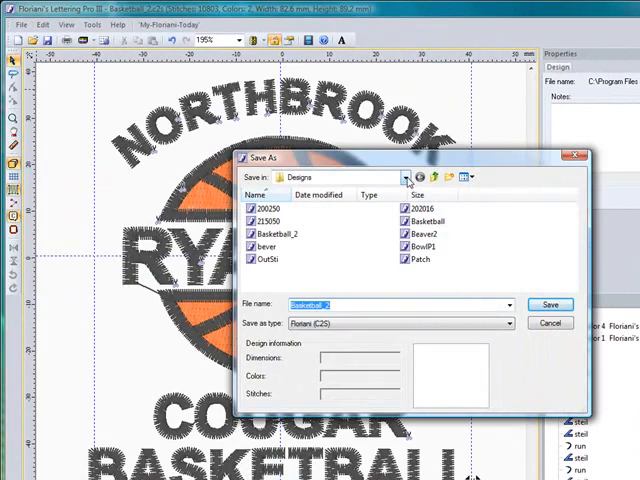
left_click(406, 177)
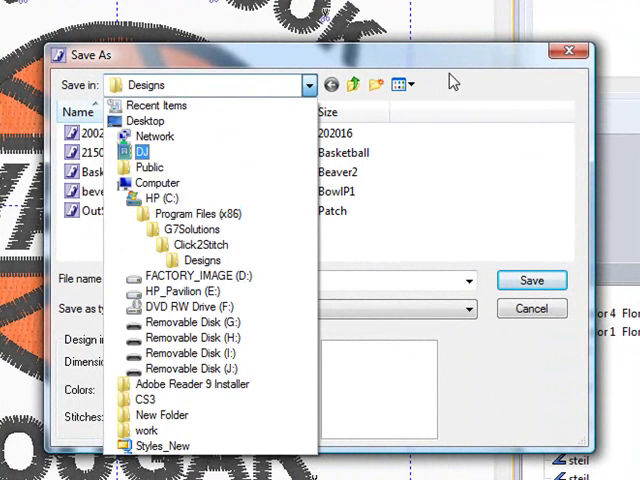
left_click(449, 88)
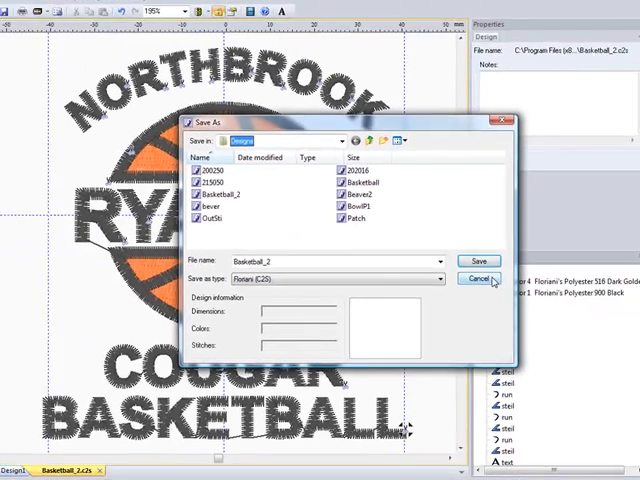
left_click(531, 308)
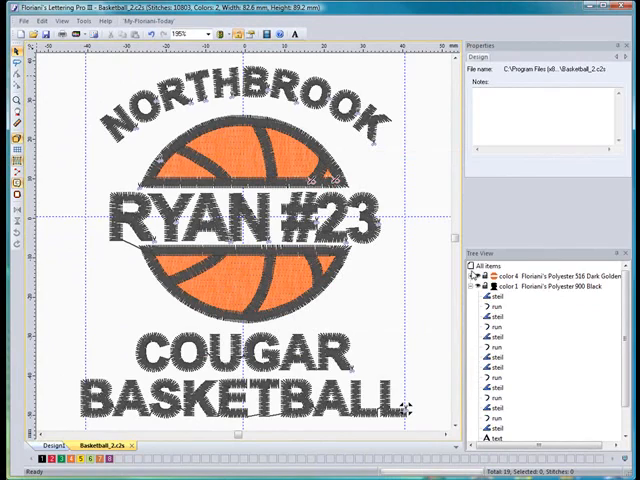